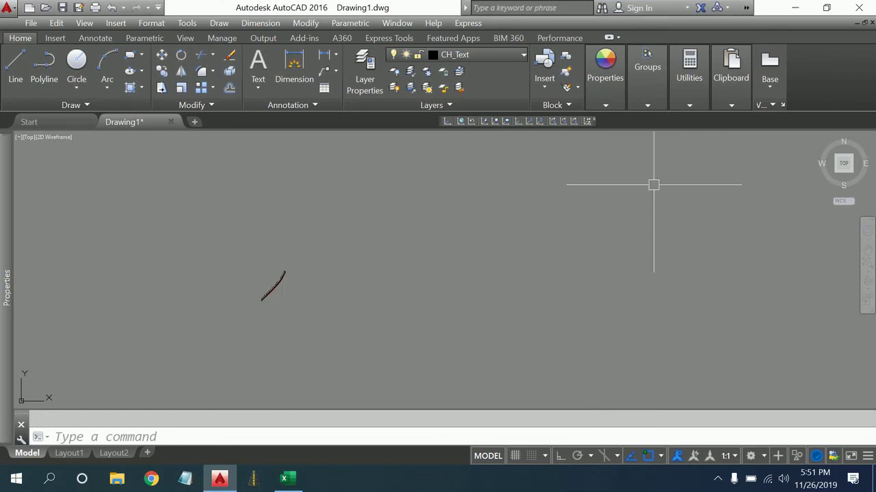
Launch the CadTools add-in so its Tools palette opens beside Drawing1's short curve.
click(256, 477)
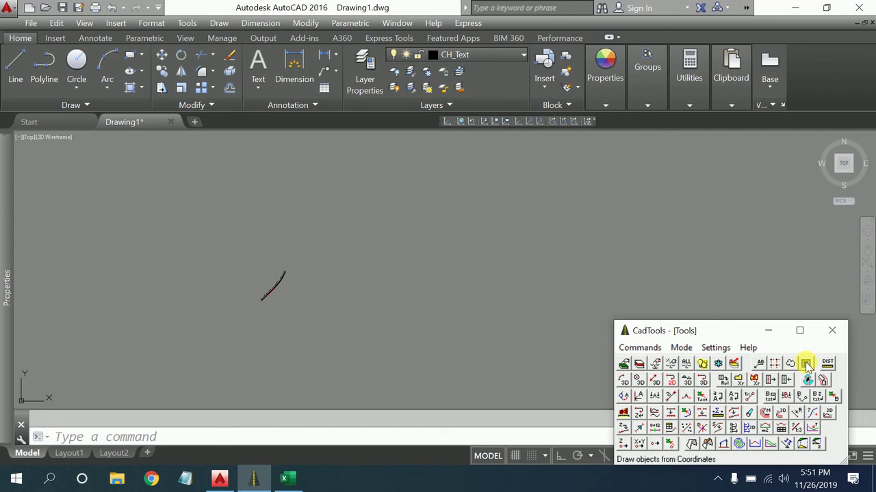
Copy the red track centre-line polyline to a clear spot on its right, then switch to Excel.
click(806, 364)
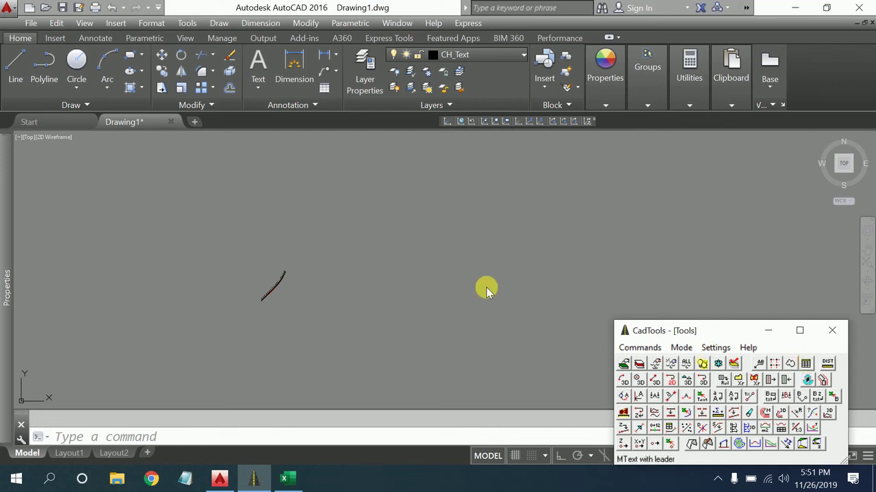
scroll(265, 274, up, 3)
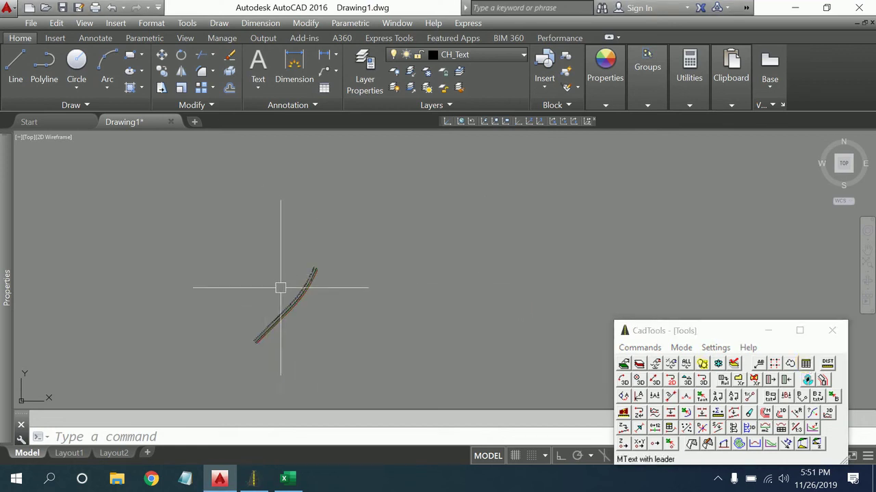
scroll(280, 288, up, 3)
scroll(293, 297, up, 3)
scroll(345, 299, up, 3)
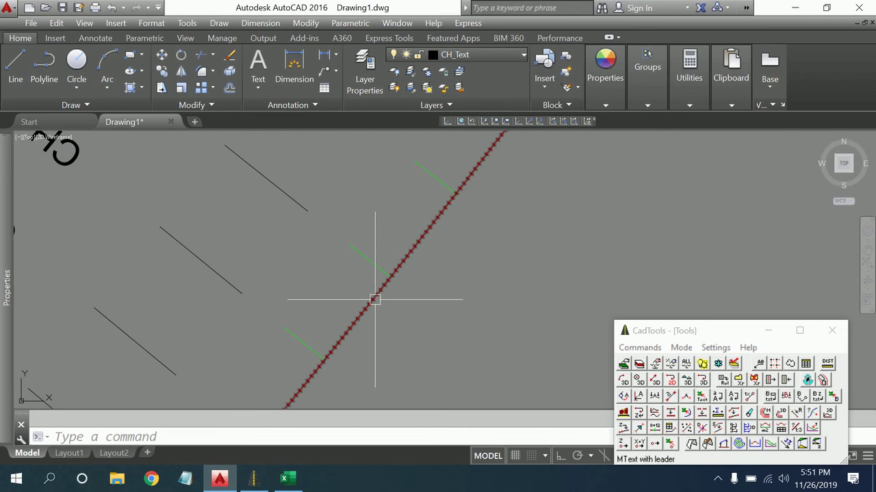
click(372, 297)
scroll(377, 294, up, 3)
scroll(438, 273, down, 3)
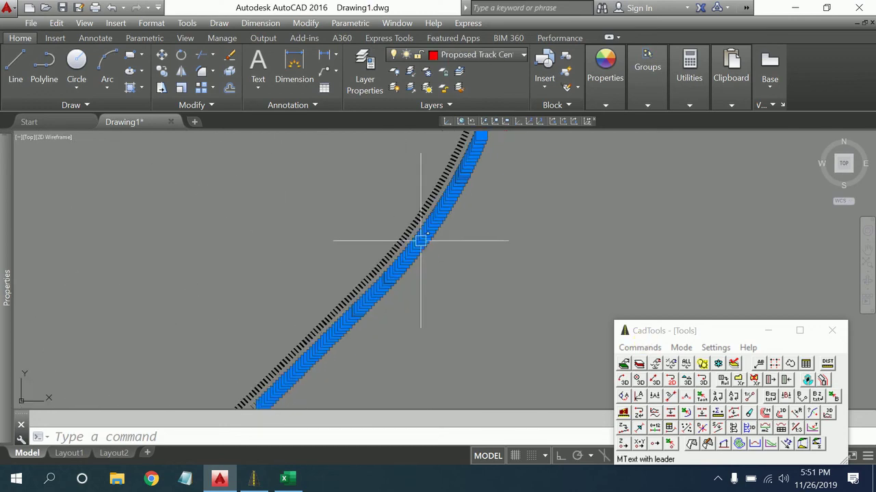
click(162, 71)
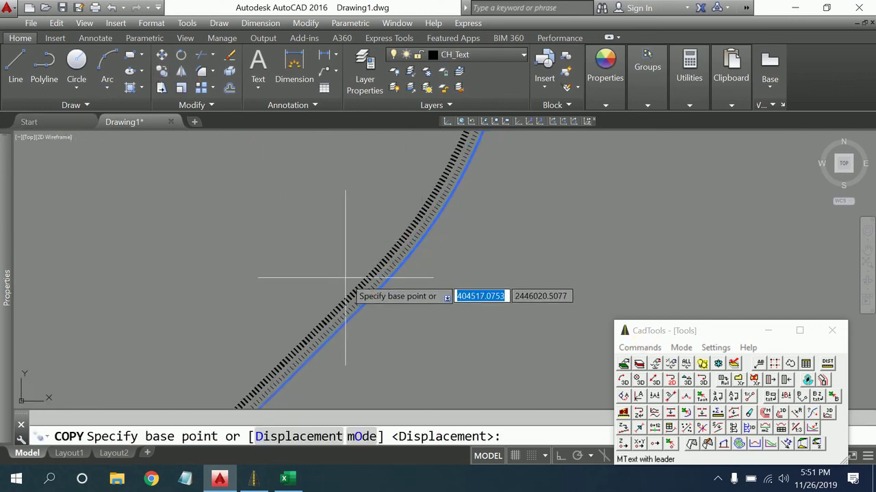
click(294, 233)
scroll(328, 233, down, 5)
click(531, 227)
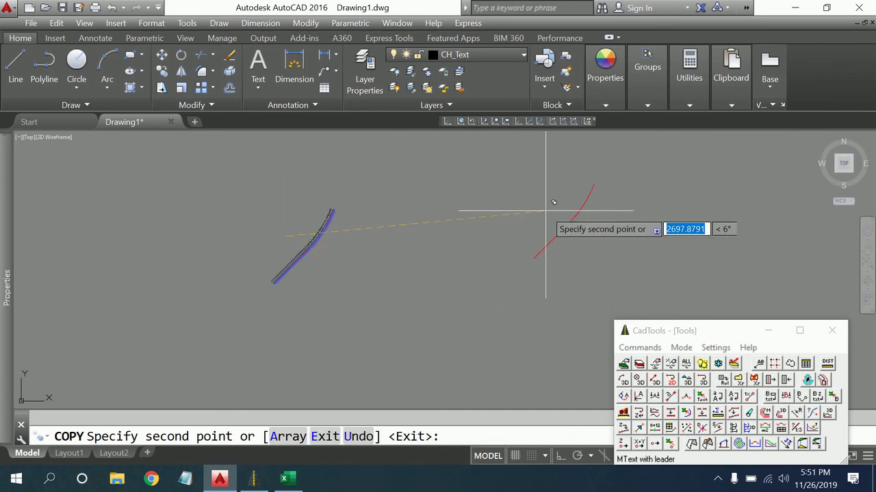
key(Return)
scroll(611, 210, up, 3)
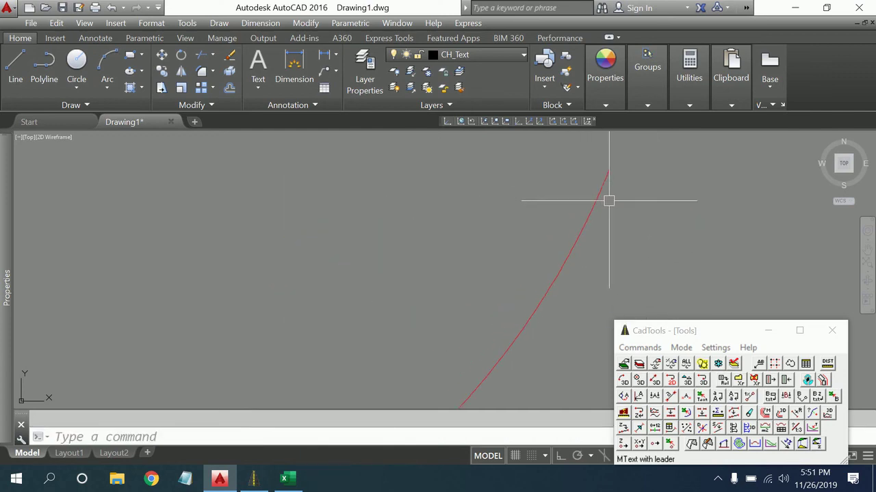
click(284, 479)
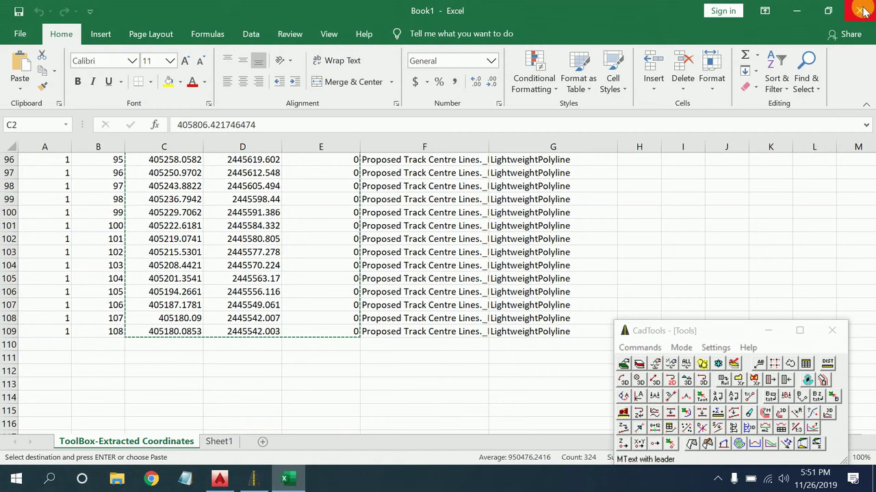
Close Book1 without saving and discard the large clipboard contents.
click(863, 12)
click(445, 256)
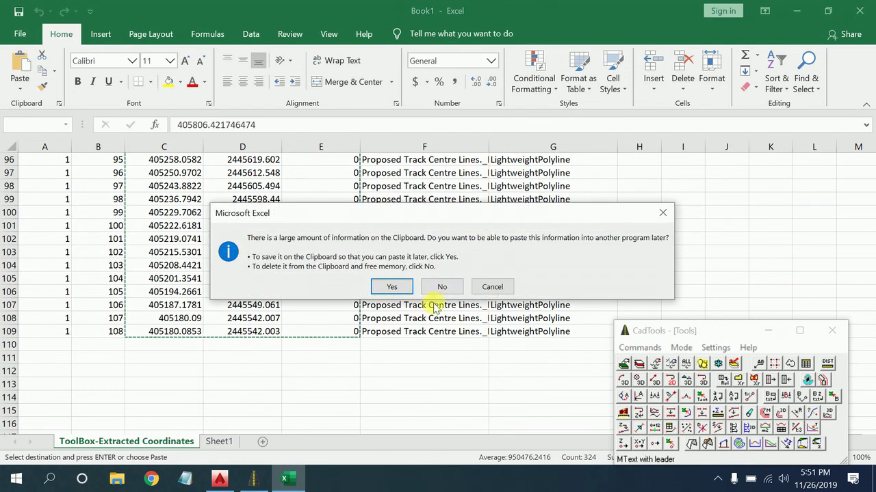
click(441, 287)
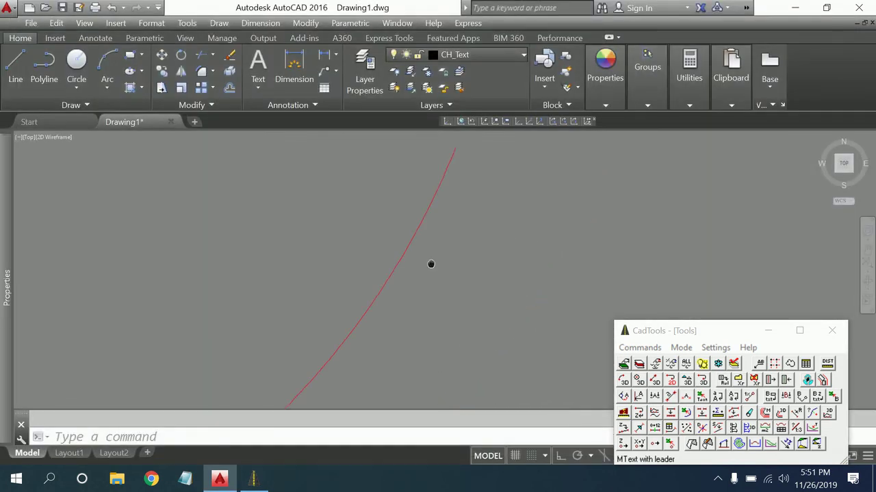
scroll(411, 250, down, 1)
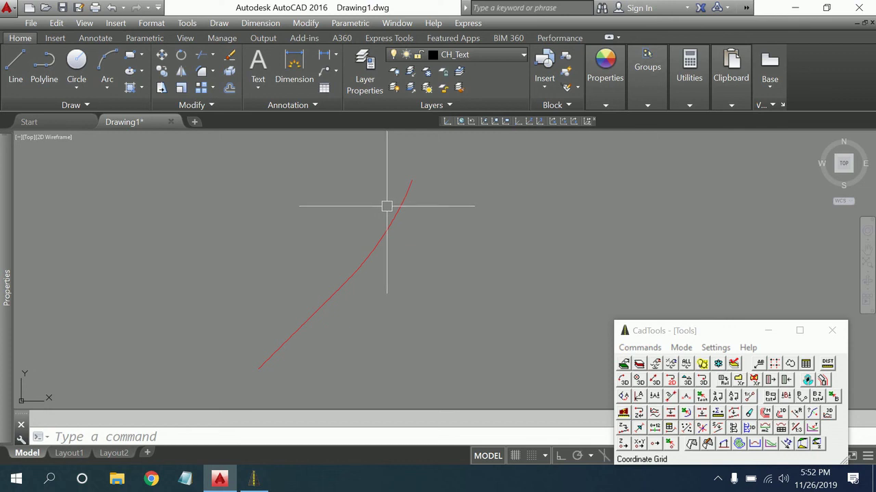
Export the copied red curve with CadTools 'Export polyline to Excel' into a Line#/Vertex/X/Y/Z table.
middle_drag(405, 212, 404, 228)
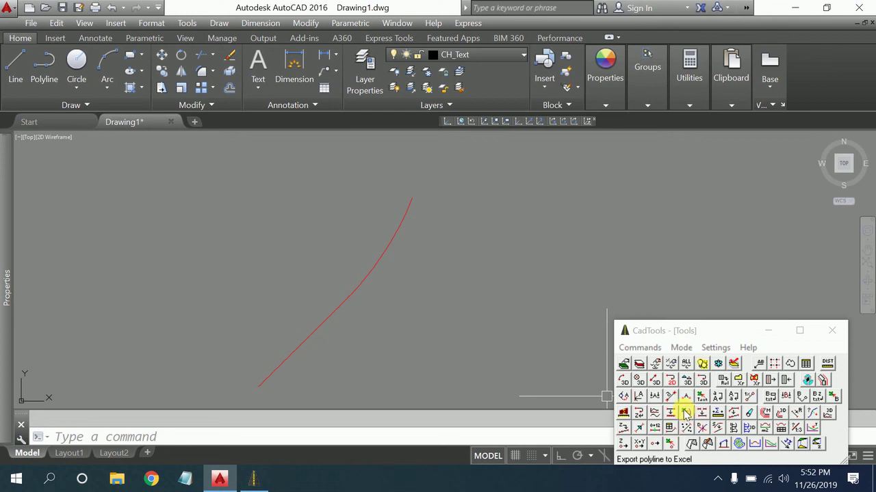
click(685, 413)
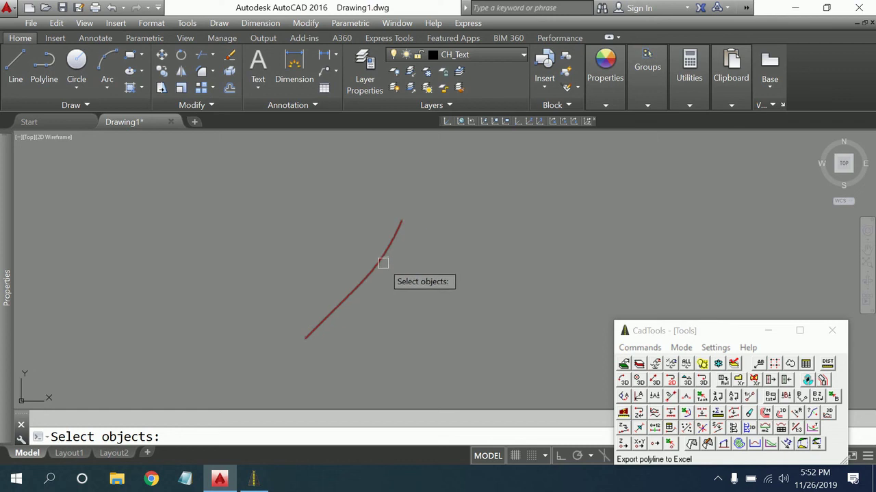
scroll(410, 257, up, 2)
scroll(421, 263, down, 4)
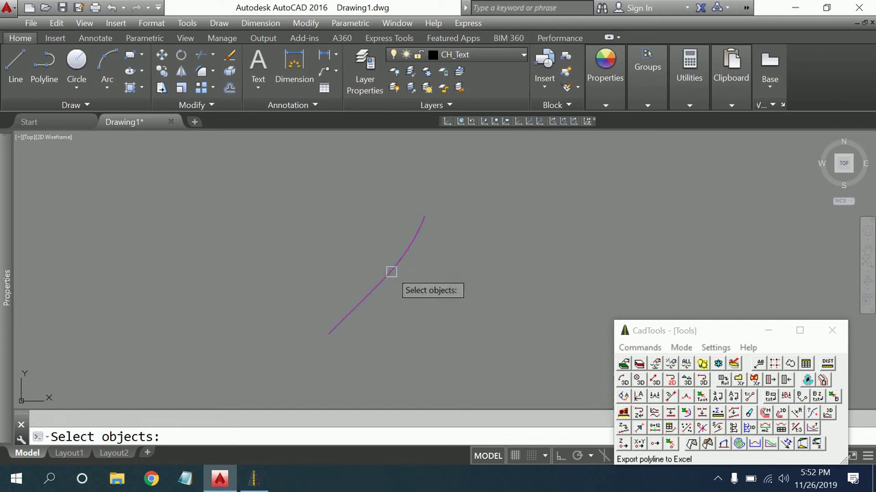
click(391, 272)
key(Return)
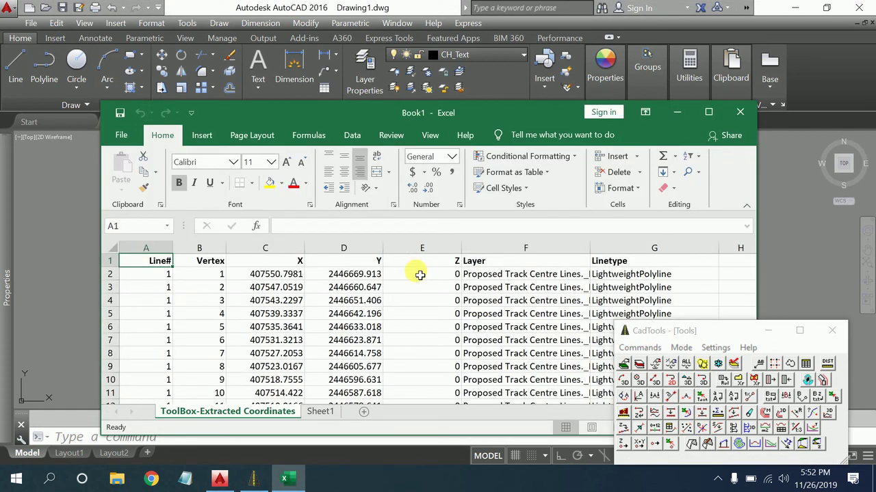
Maximize Excel and copy the X and Y values in C2:D109, then return to AutoCAD.
click(709, 112)
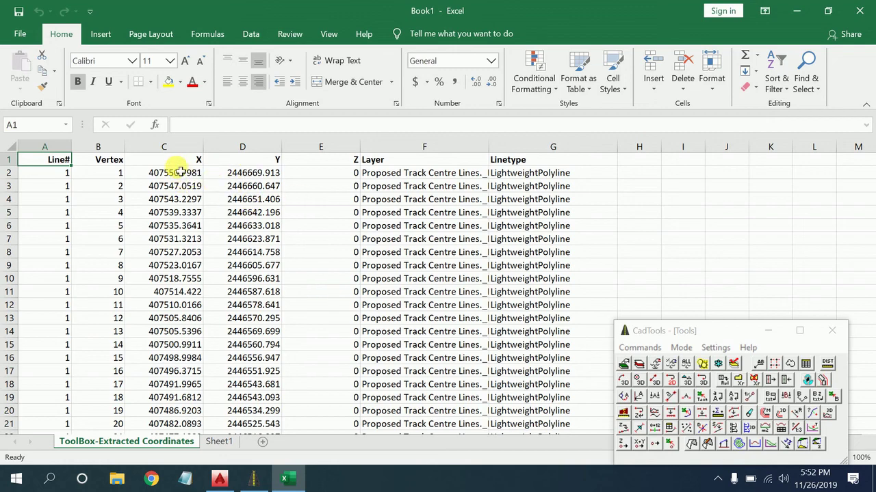
drag(179, 173, 251, 465)
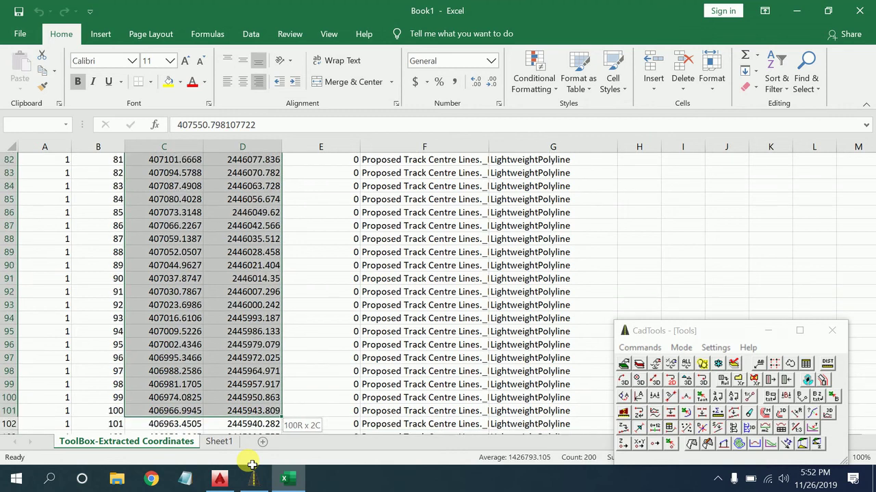
drag(252, 465, 259, 390)
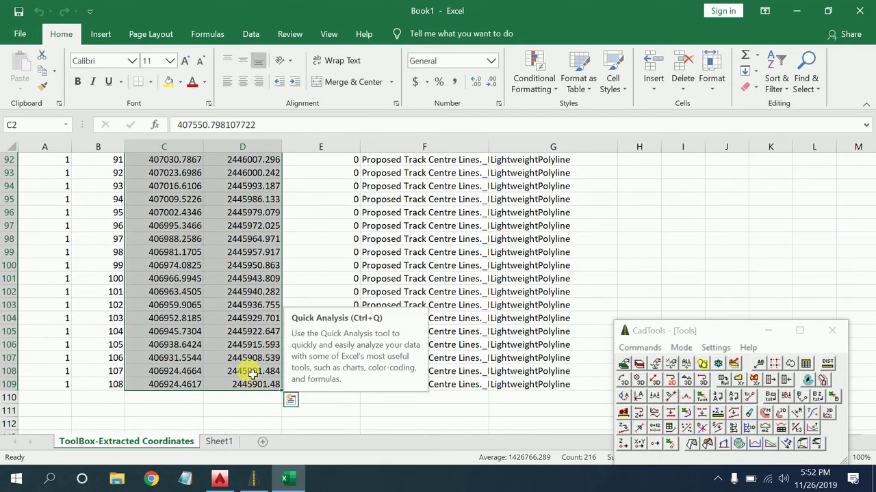
key(ctrl+c)
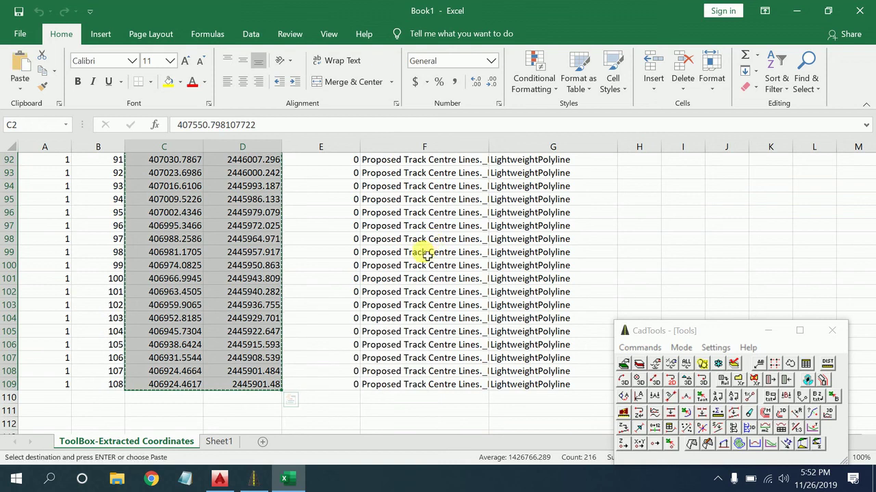
click(221, 480)
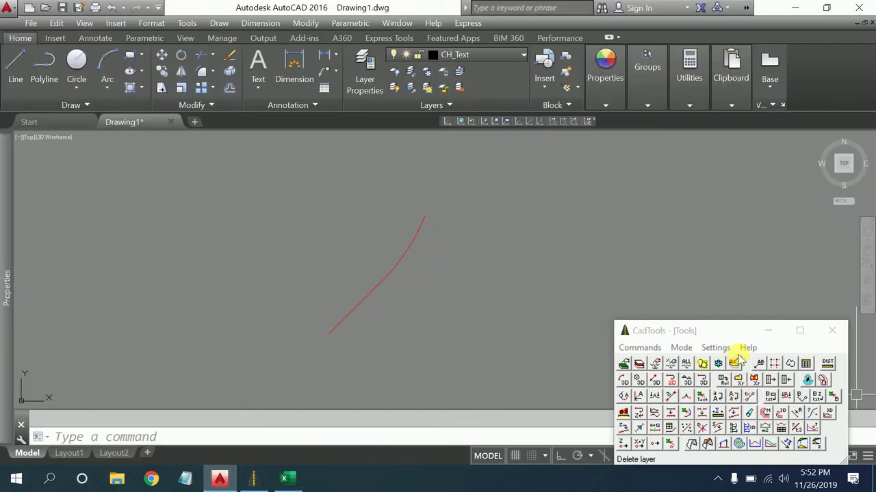
Window-select the copied red polyline and erase it.
scroll(524, 269, down, 2)
scroll(511, 243, down, 2)
click(512, 243)
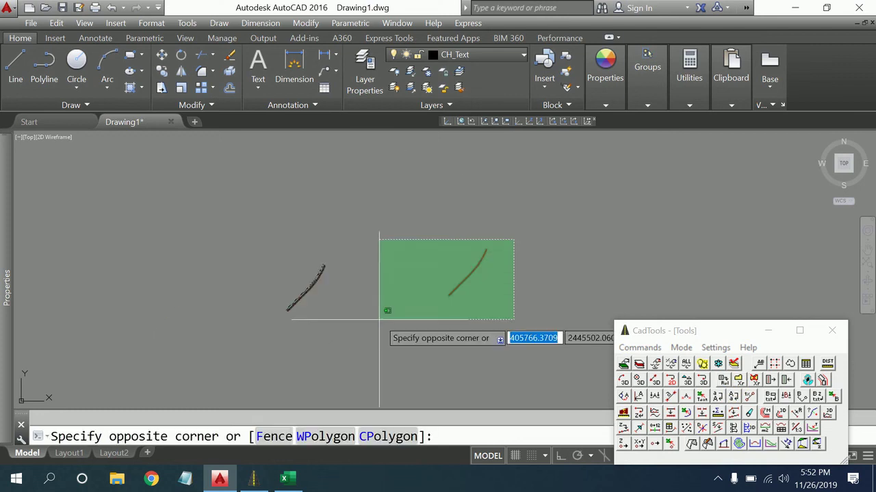
click(387, 309)
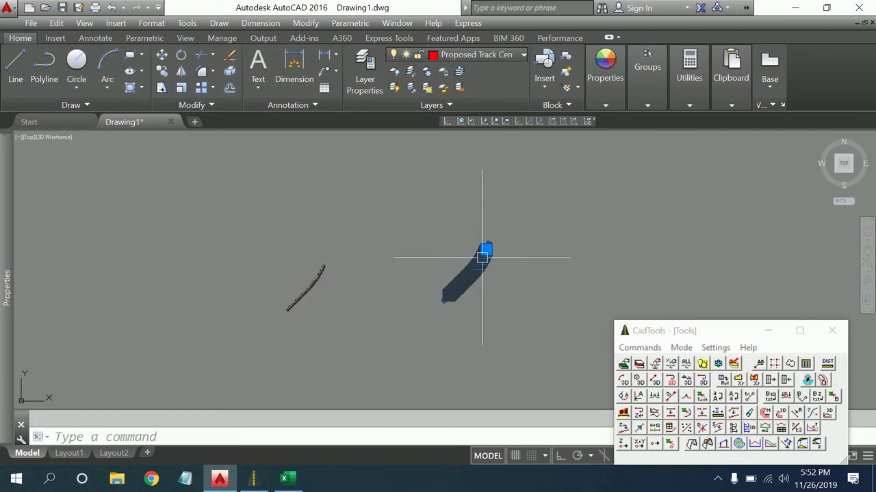
key(Delete)
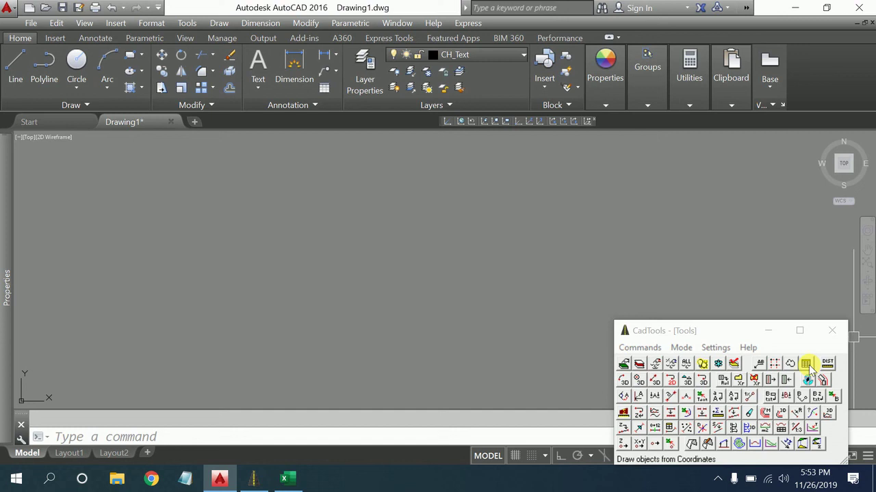
Open CadTools Draw from Coordinates in Polyline, Point to Point mode and select the first X (east) cell.
click(807, 364)
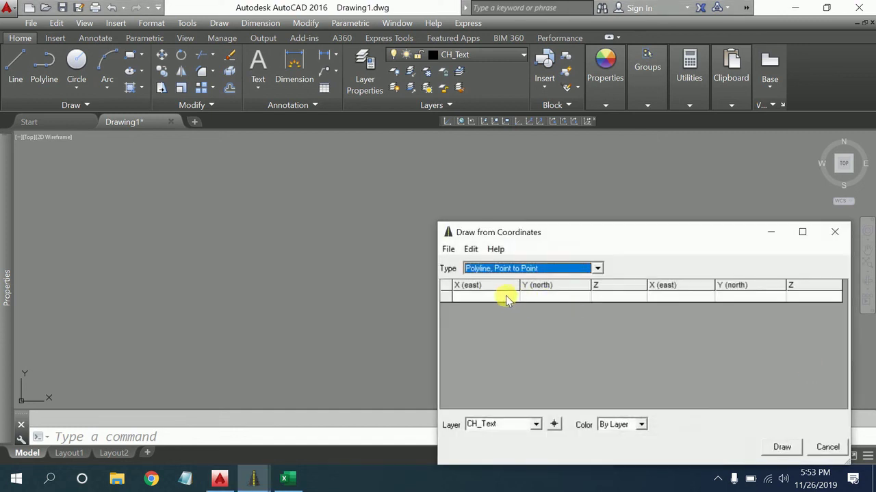
click(491, 300)
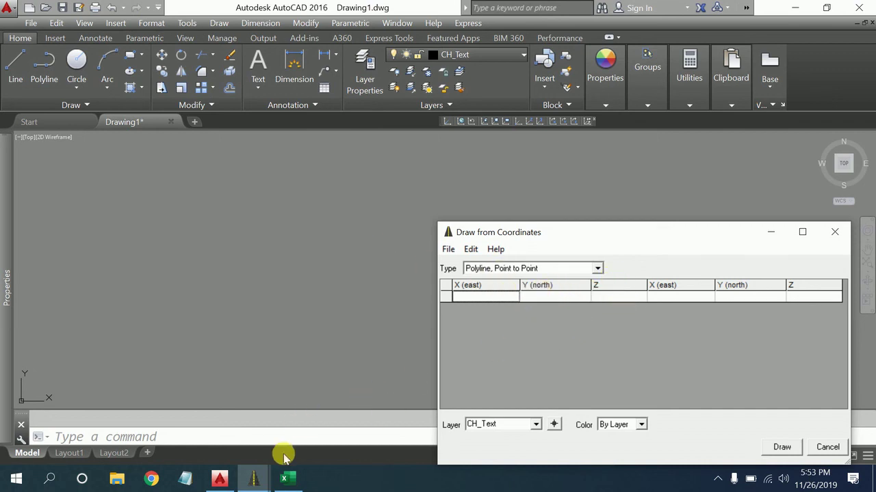
In Excel, copy the X, Y and Z values in C2:E109 and return to AutoCAD.
click(286, 477)
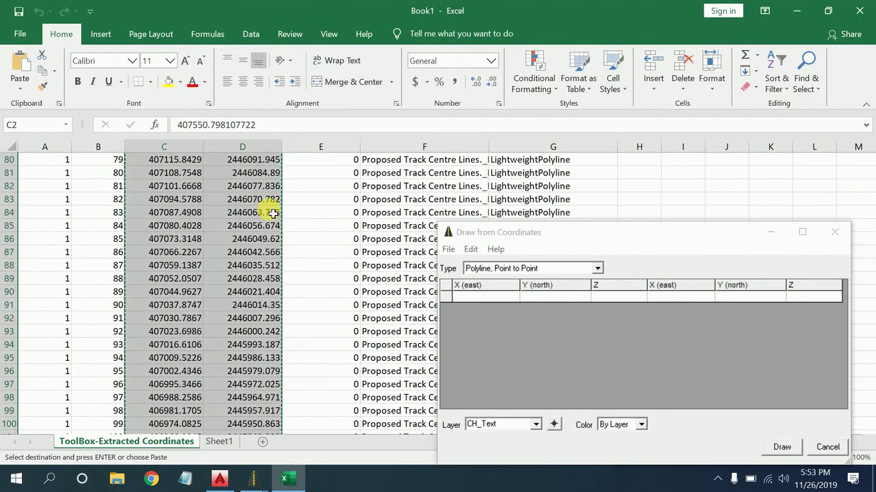
scroll(272, 213, up, 5)
scroll(274, 213, up, 9)
scroll(275, 213, up, 5)
scroll(277, 212, up, 8)
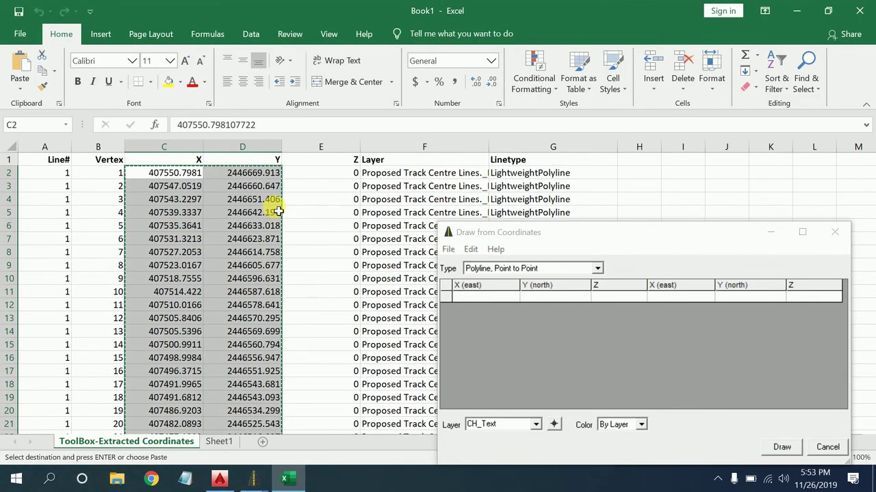
mouse_move(191, 173)
mouse_down()
mouse_move(342, 209)
mouse_move(304, 486)
mouse_move(309, 365)
mouse_up()
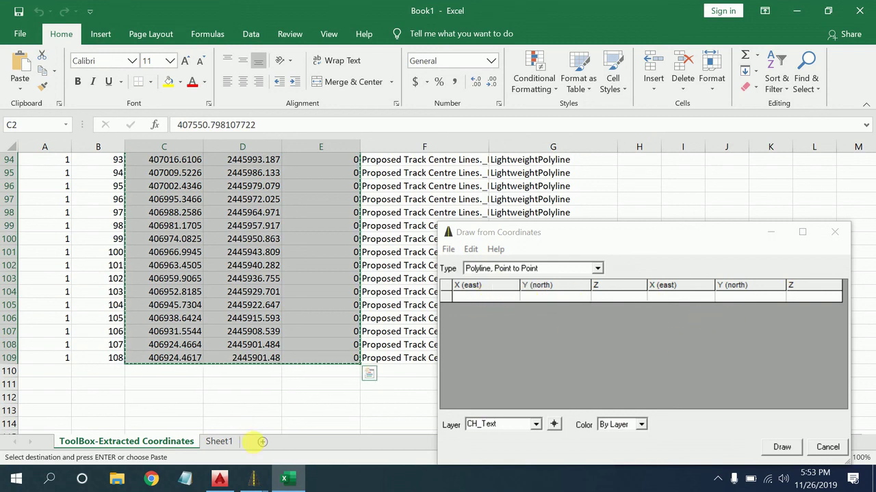
click(231, 481)
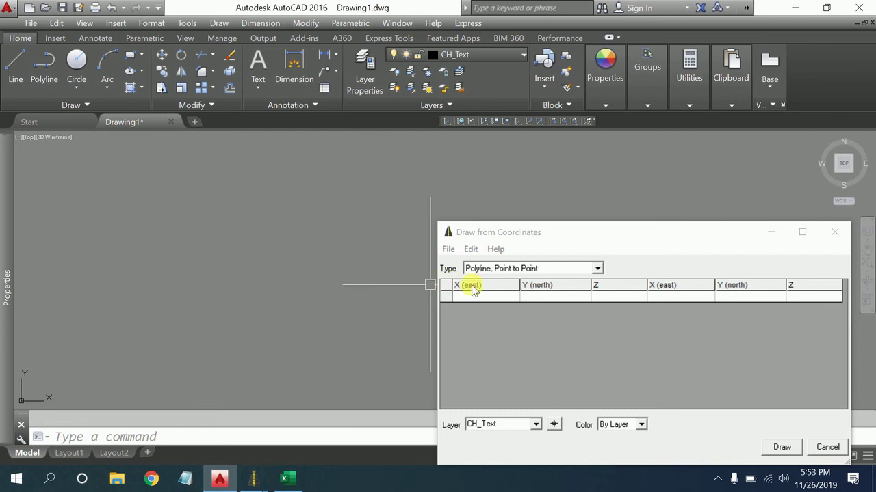
Paste the copied coordinates into the first and second X (east) columns of the grid.
click(502, 302)
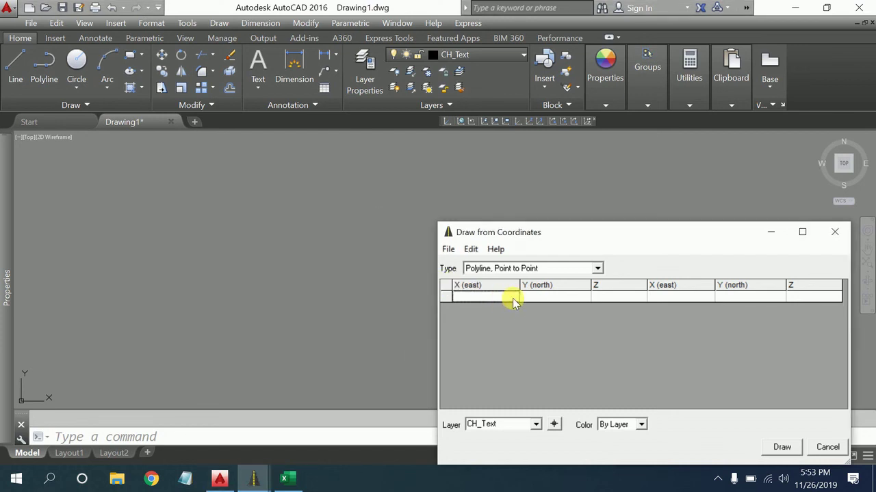
key(ctrl+v)
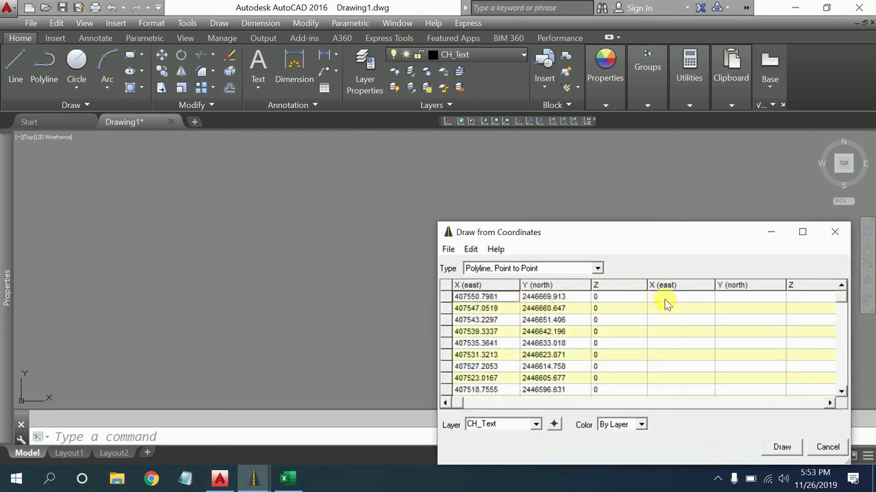
click(664, 299)
key(ctrl+v)
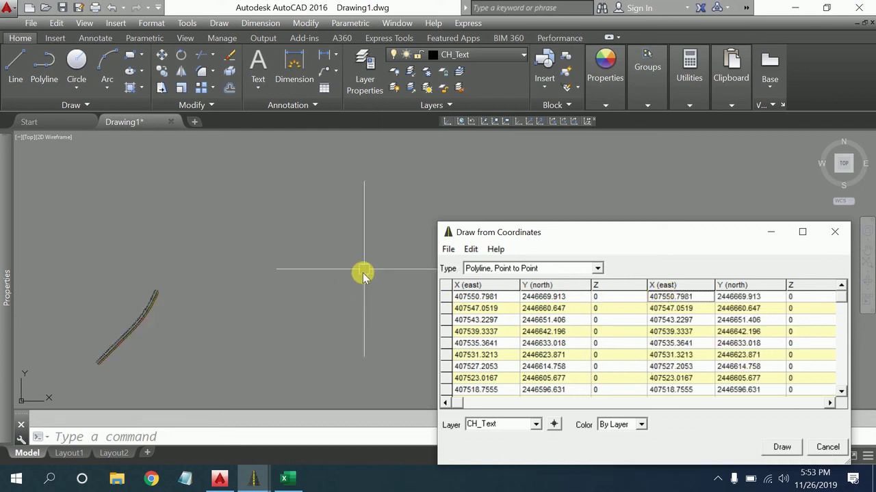
scroll(331, 279, down, 2)
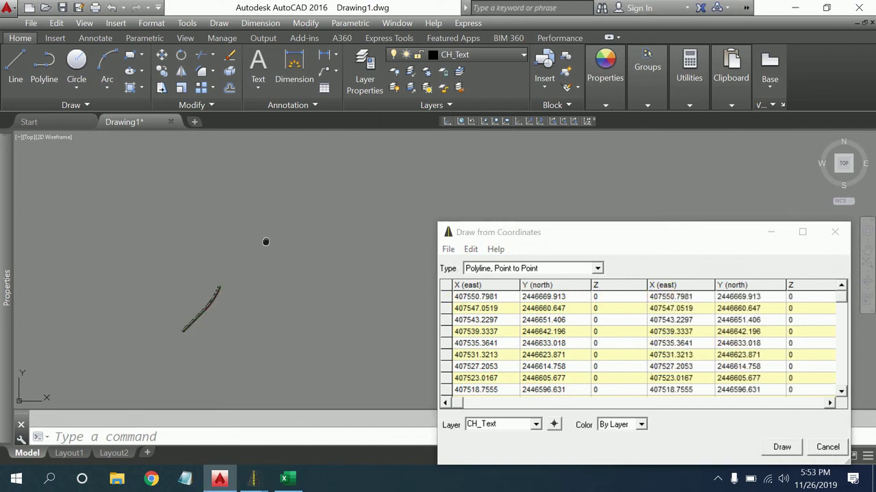
middle_drag(266, 236, 123, 277)
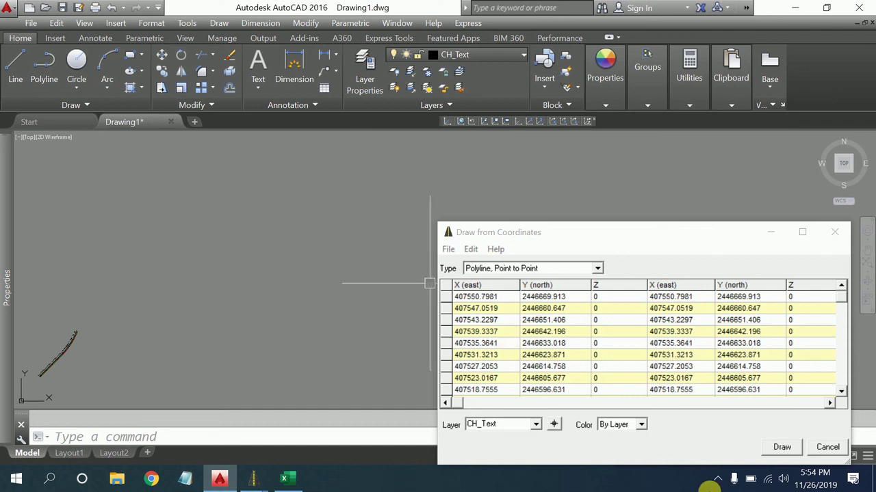
Draw the polyline from the grid coordinates and cancel the stray PLINE command.
click(785, 449)
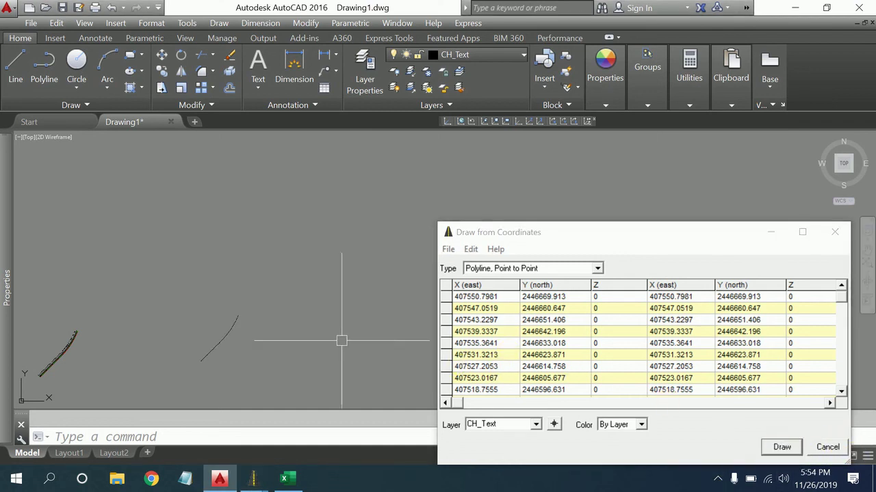
middle_drag(217, 331, 233, 318)
scroll(234, 318, up, 5)
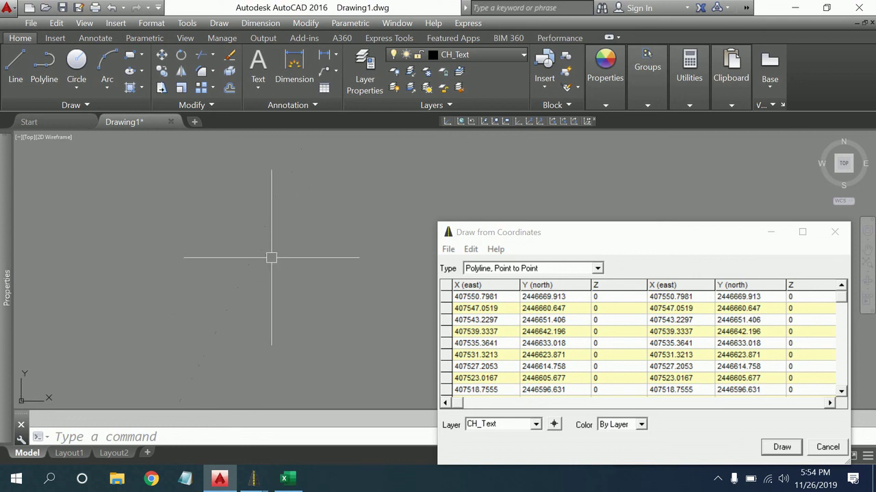
scroll(266, 227, down, 3)
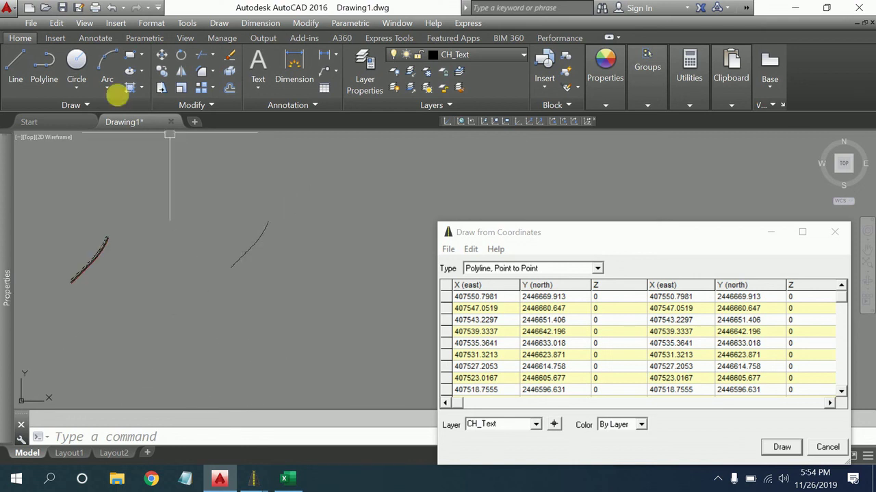
click(44, 65)
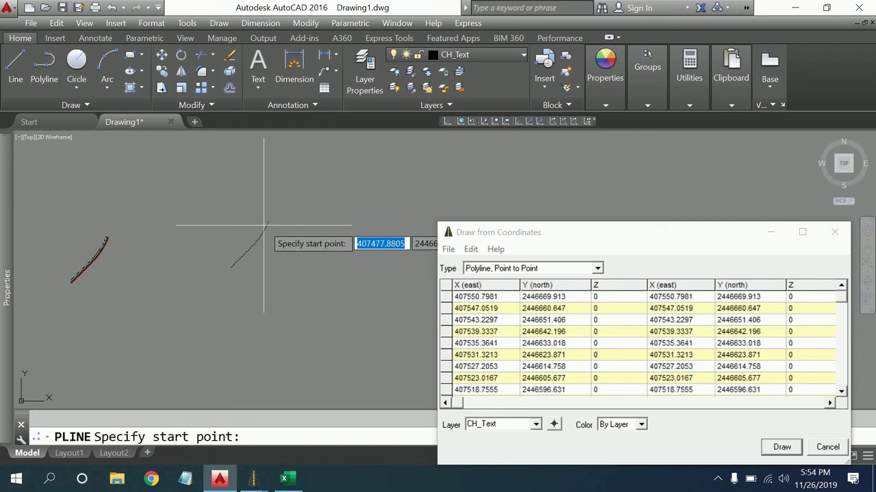
scroll(268, 226, up, 4)
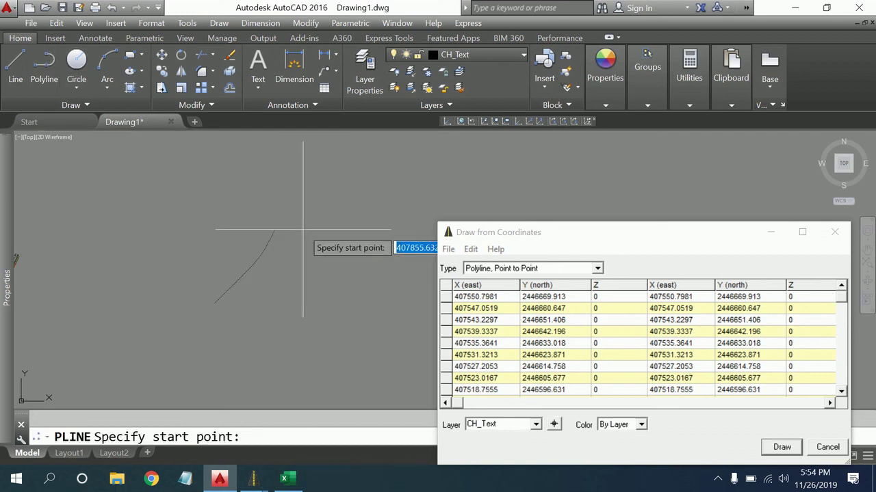
key(Escape)
scroll(303, 205, down, 2)
Window-select the new track polyline and set its colour to Yellow in Properties.
click(363, 287)
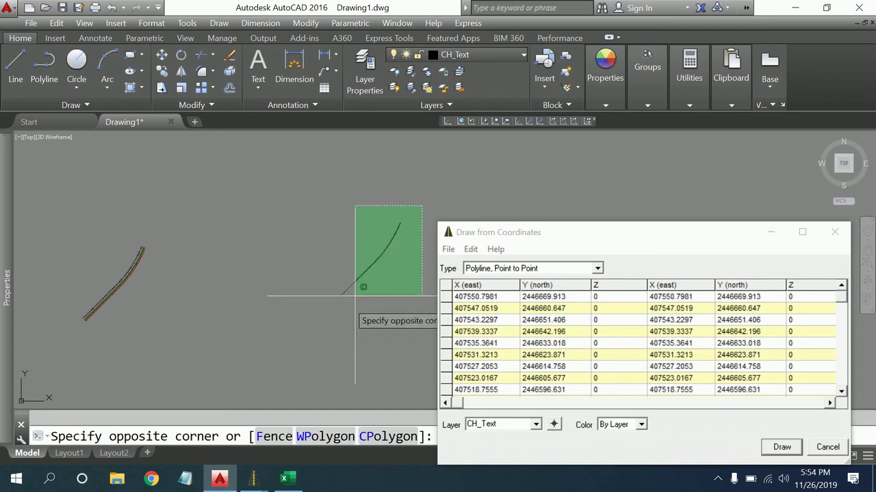
click(307, 332)
click(605, 105)
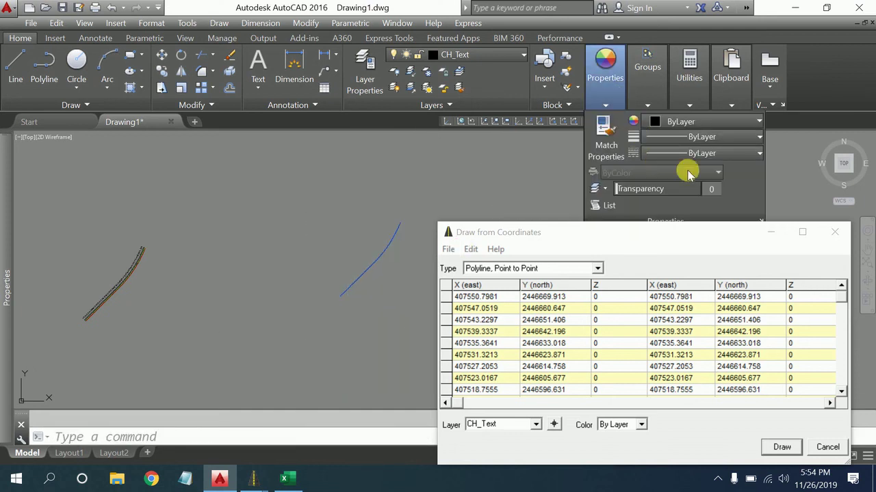
click(693, 121)
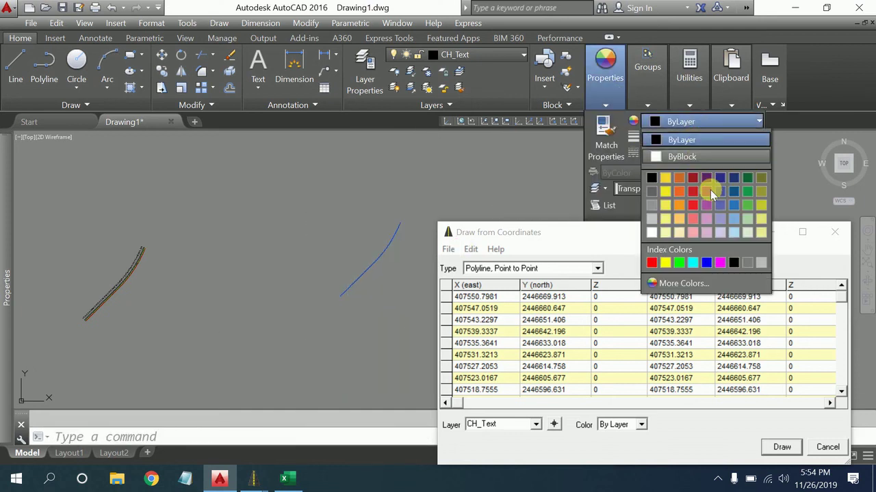
click(666, 263)
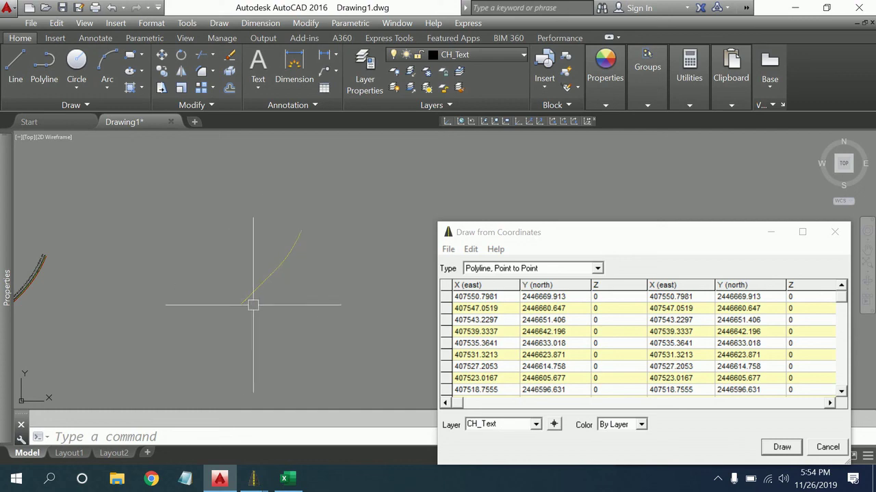
mouse_move(843, 249)
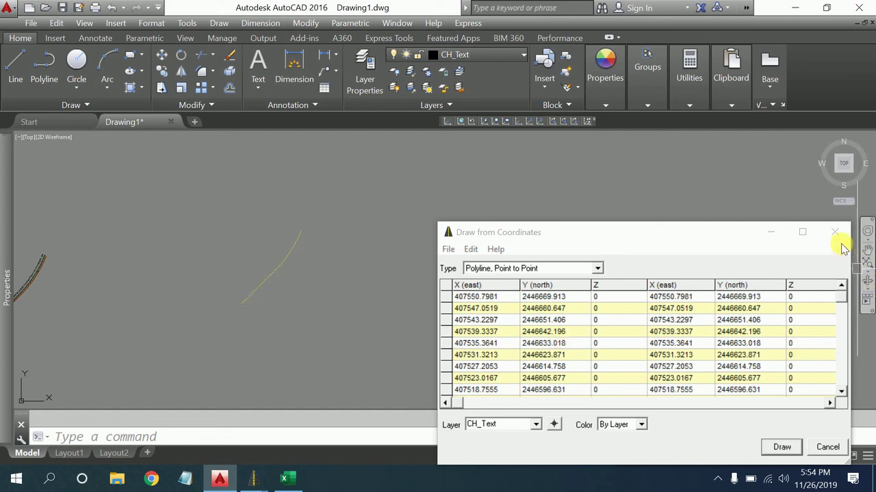
Close the coordinate entry window and delete the yellow polyline.
click(840, 233)
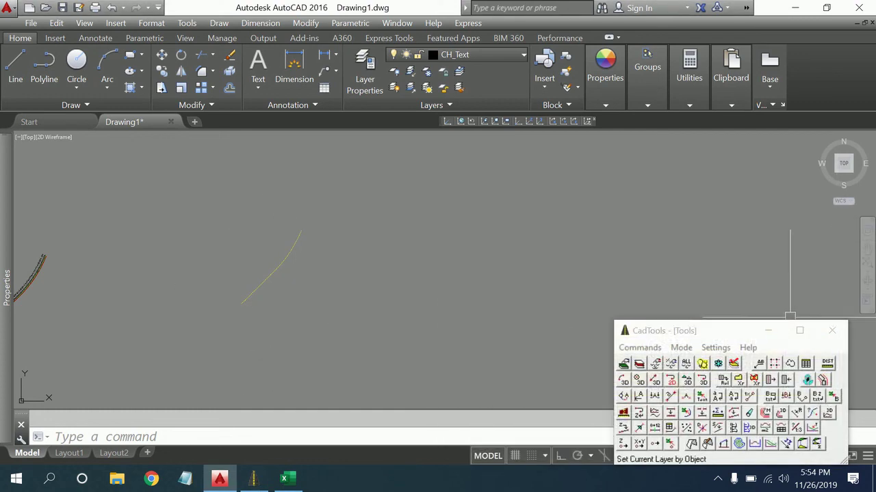
click(411, 209)
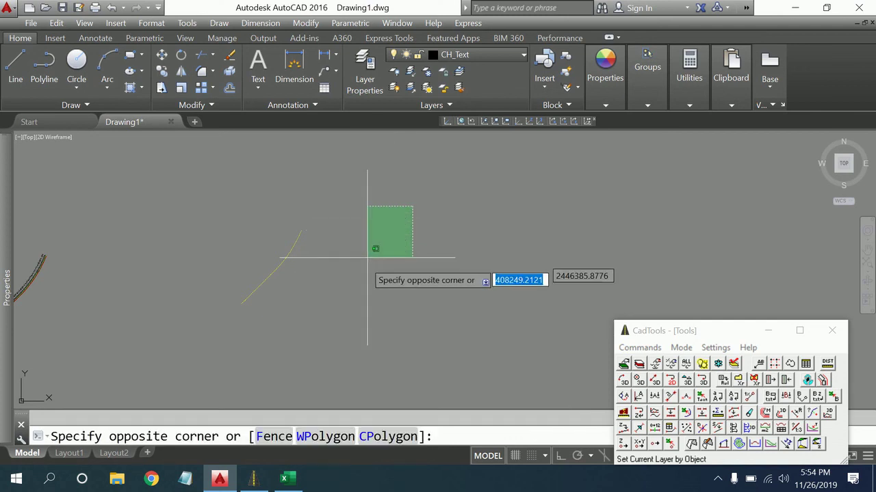
click(184, 352)
key(Return)
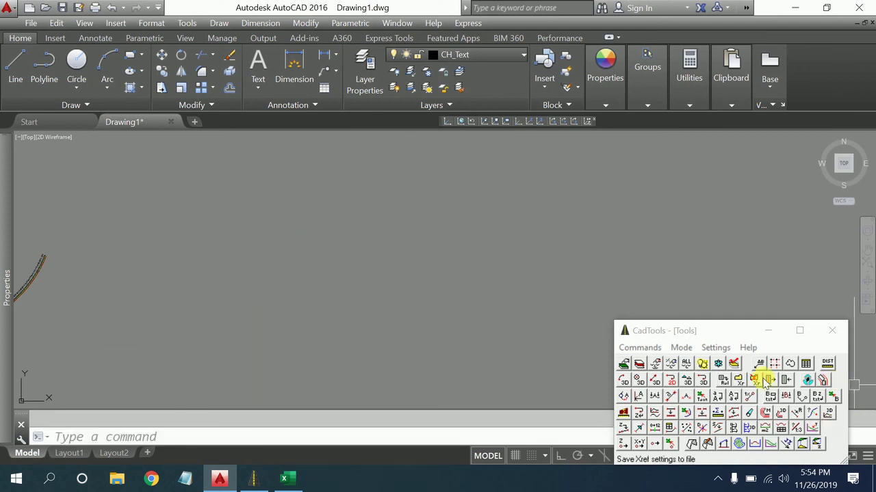
Paste the copied coordinates into the first X/Y/Z columns of the Draw from Coordinates table.
click(807, 364)
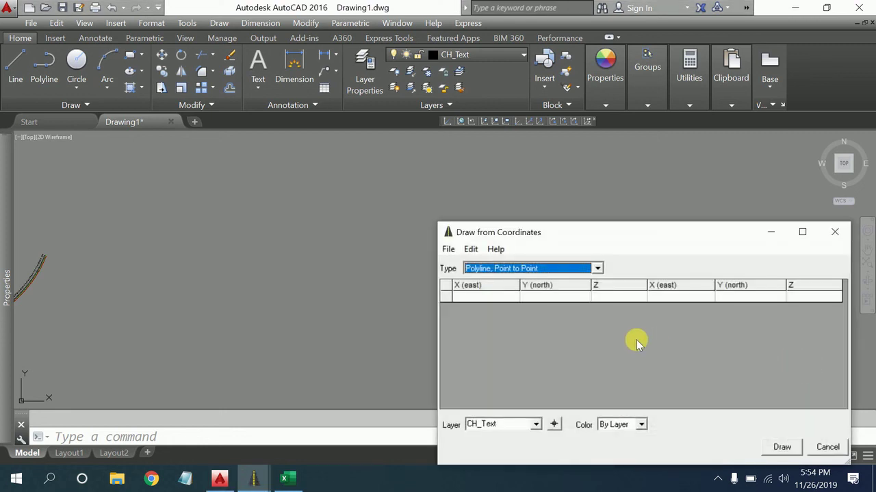
click(510, 296)
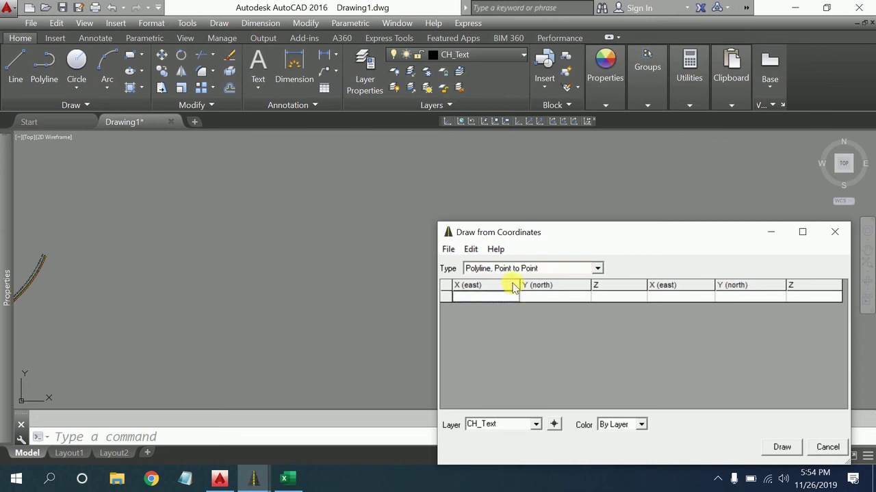
key(ctrl+v)
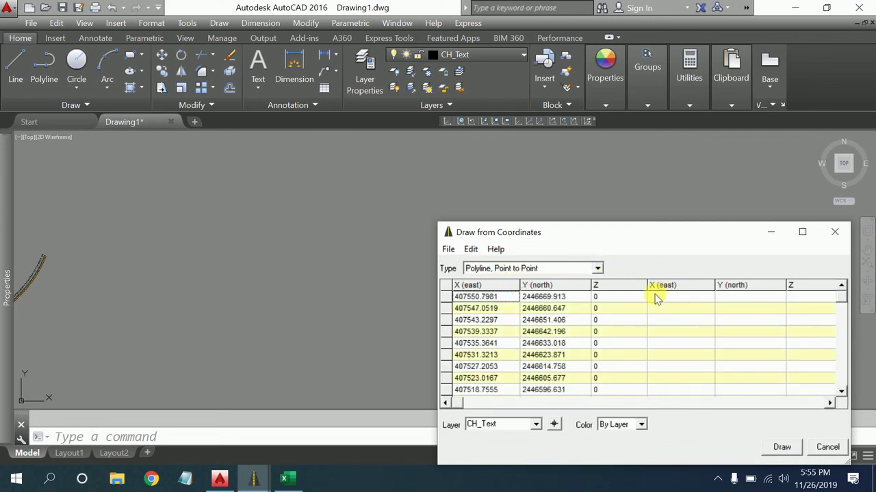
Copy Excel columns C to E and paste them into the table's second X/Y/Z column set.
click(655, 298)
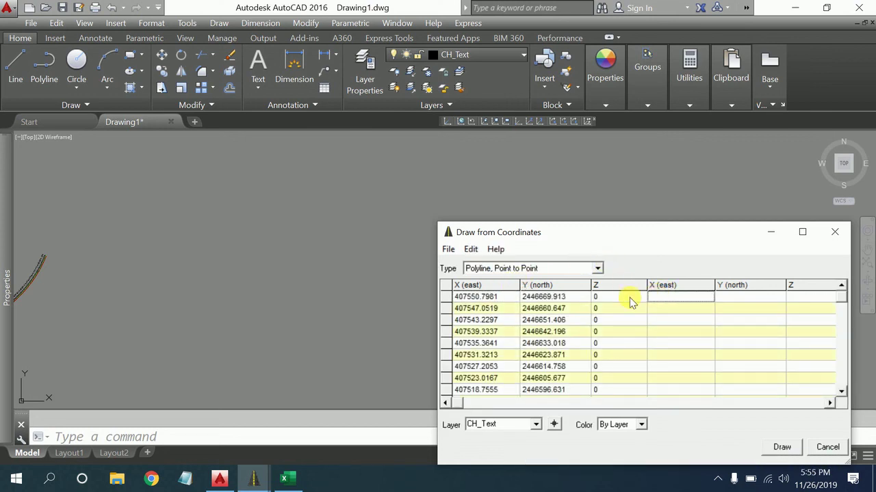
click(287, 480)
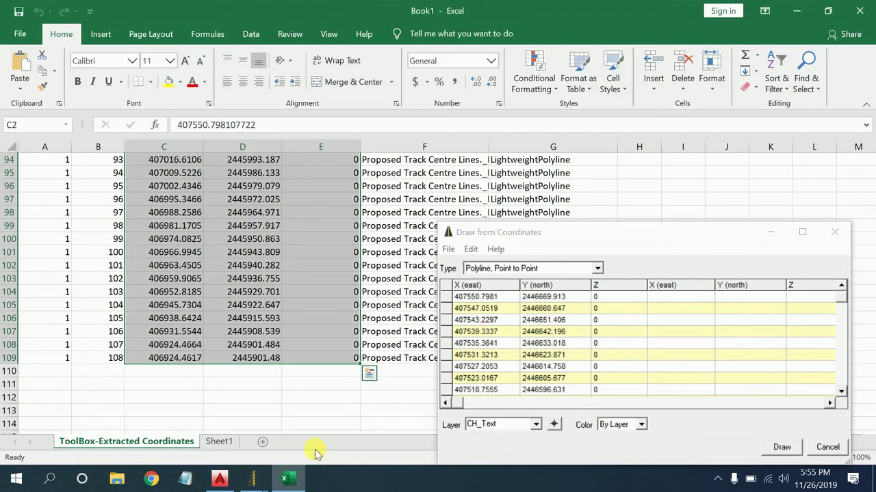
key(ctrl+c)
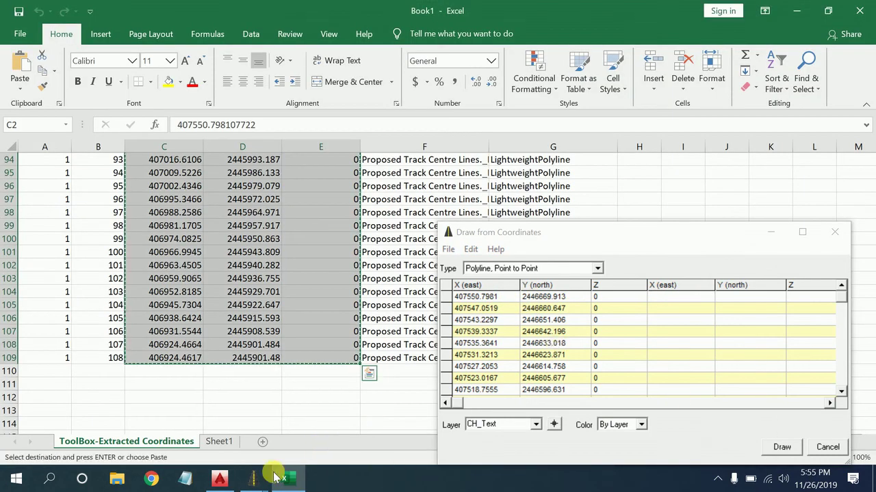
click(259, 481)
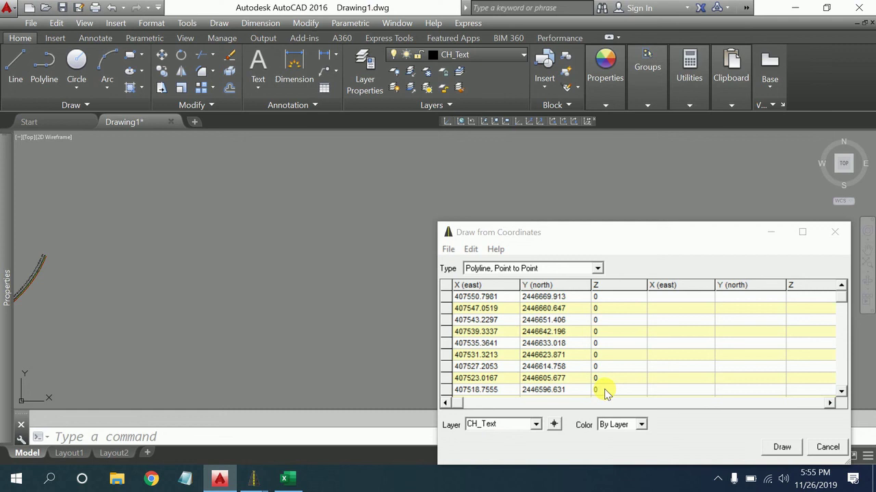
click(671, 296)
key(ctrl+v)
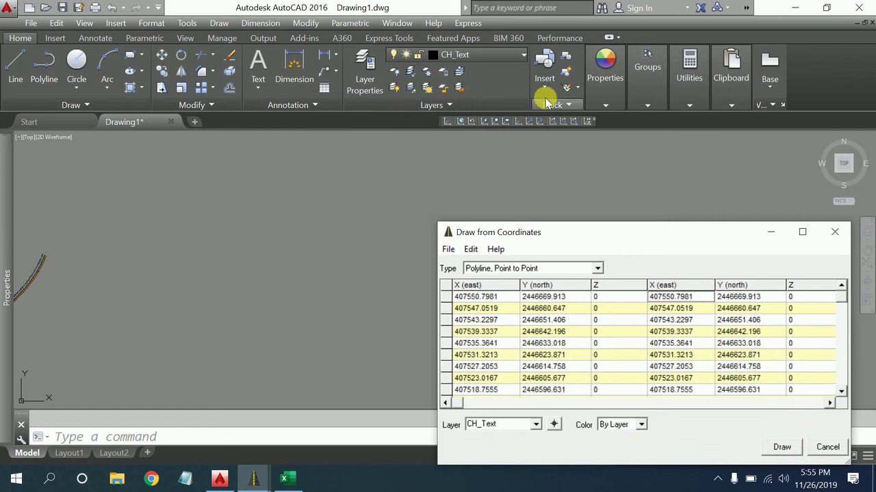
Set the drawing colour to Red and draw the polyline from the listed coordinates.
click(604, 105)
click(670, 129)
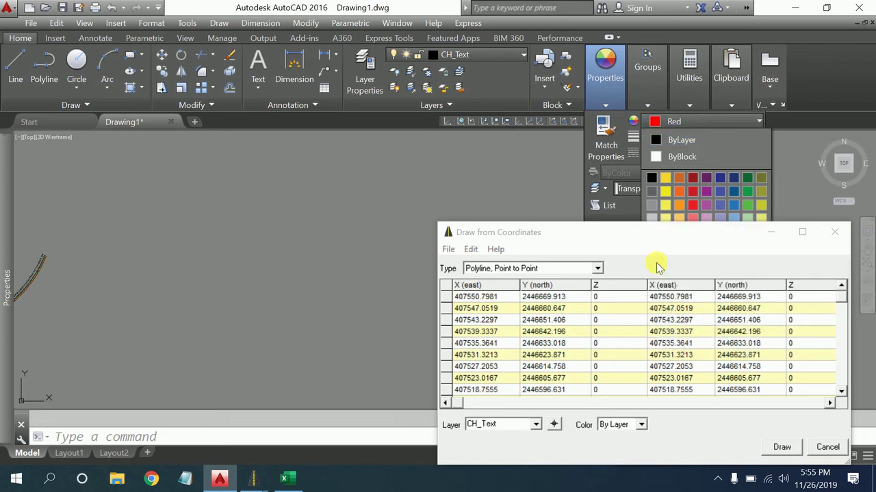
click(655, 264)
click(783, 448)
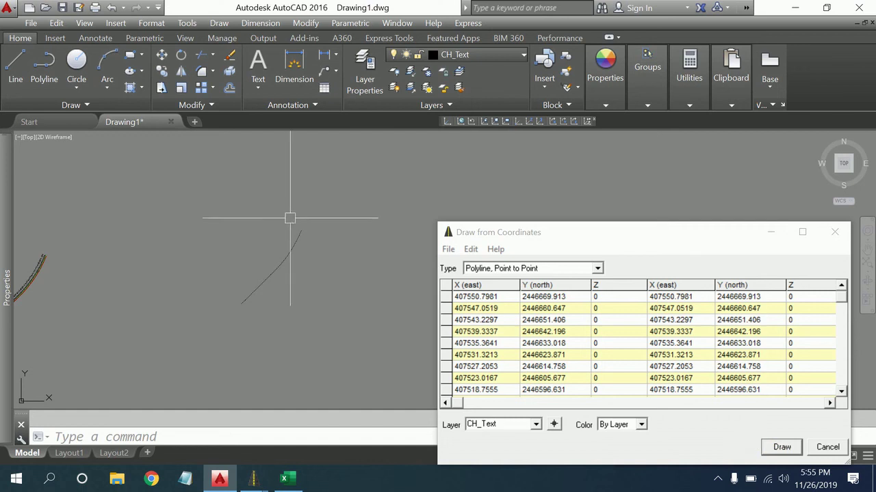
Move the new red polyline onto the Proposed Track Centre Lines layer.
click(384, 194)
click(187, 336)
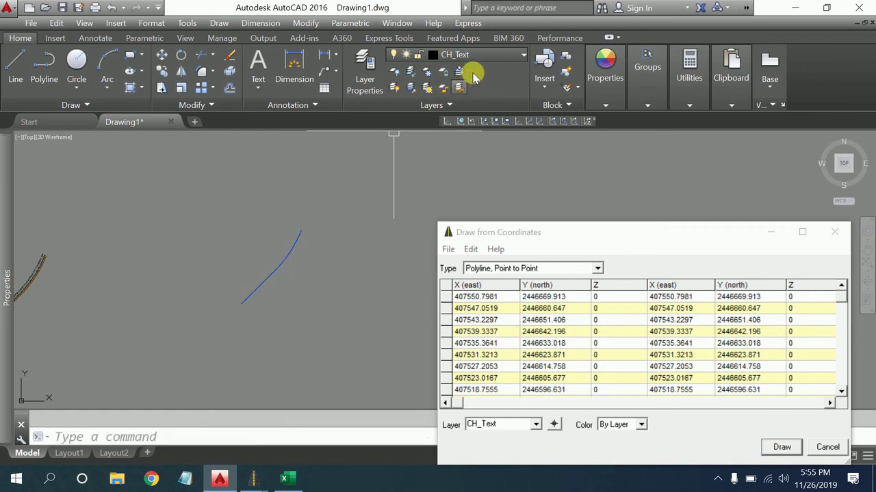
click(491, 55)
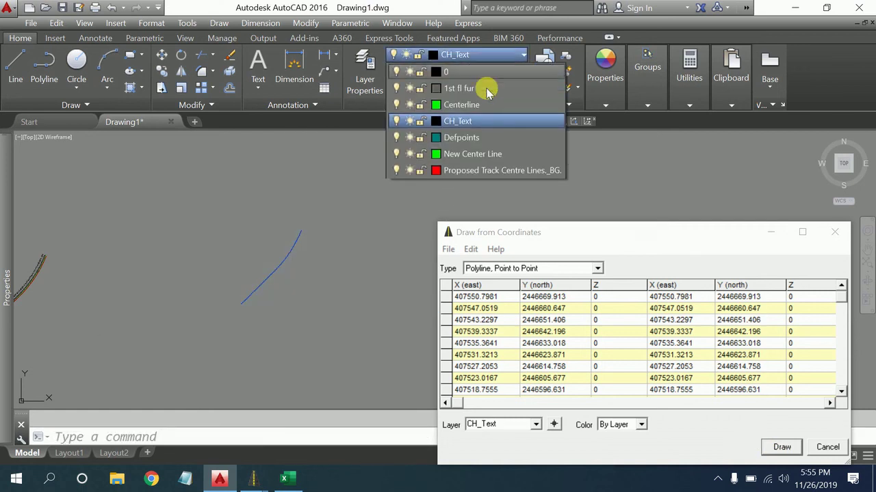
click(445, 171)
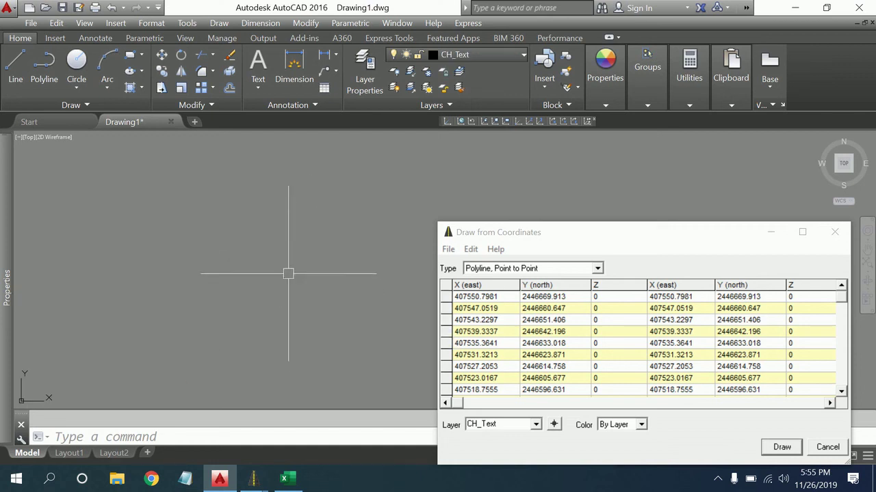
Zoom and pan to show the red and black track polylines, then open the Type list.
scroll(287, 257, down, 2)
scroll(289, 254, down, 2)
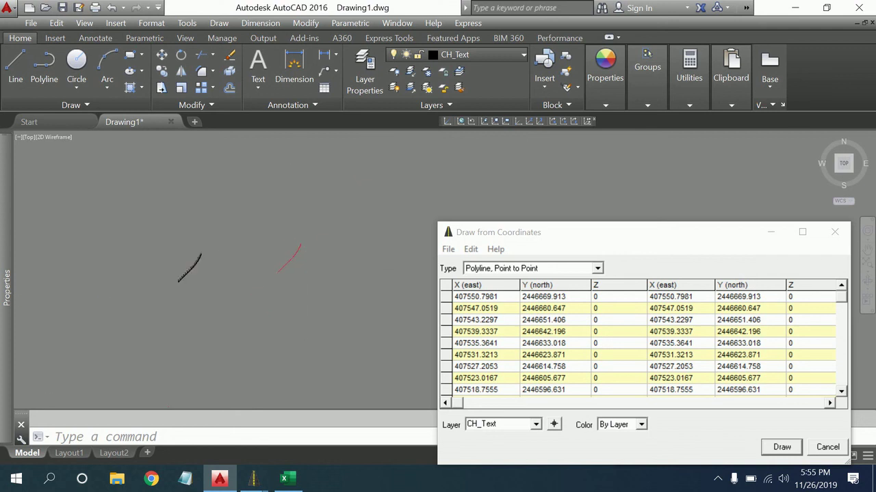
scroll(301, 250, down, 1)
middle_drag(305, 257, 286, 289)
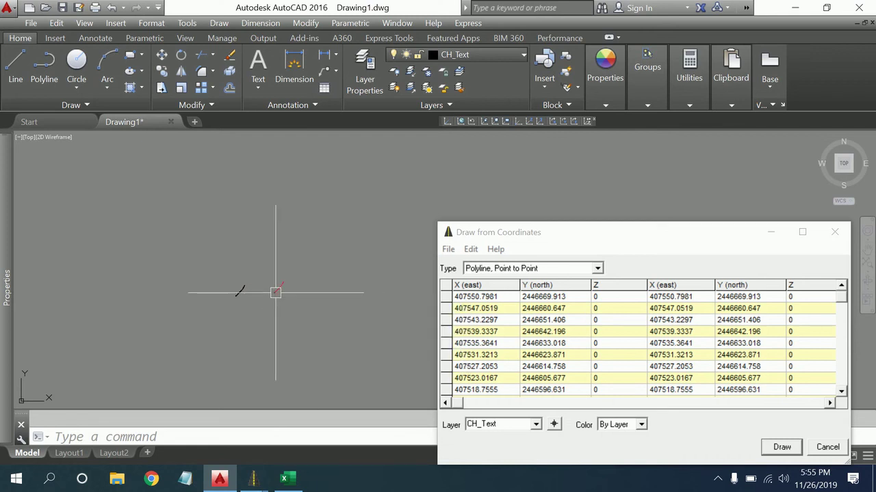
scroll(275, 292, up, 2)
scroll(274, 290, up, 2)
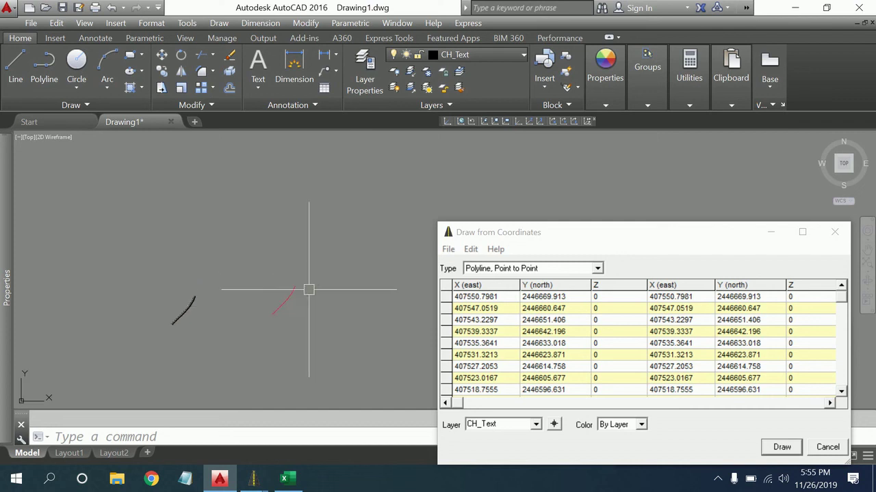
click(577, 268)
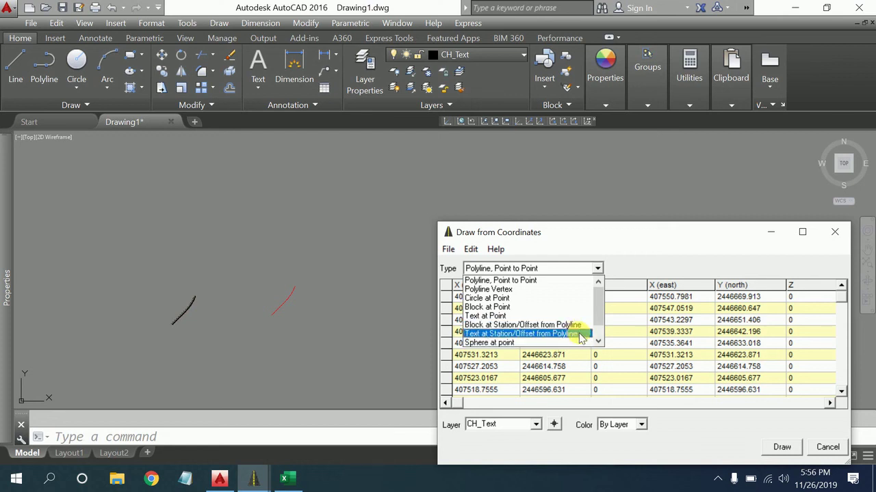
Keep Polyline, Point to Point as the drawing type and return to the drawing.
click(598, 341)
click(598, 340)
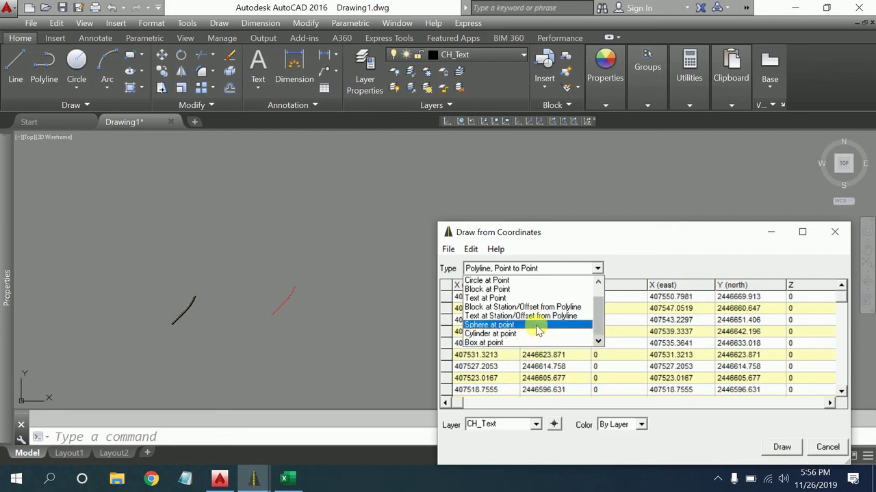
scroll(534, 318, up, 1)
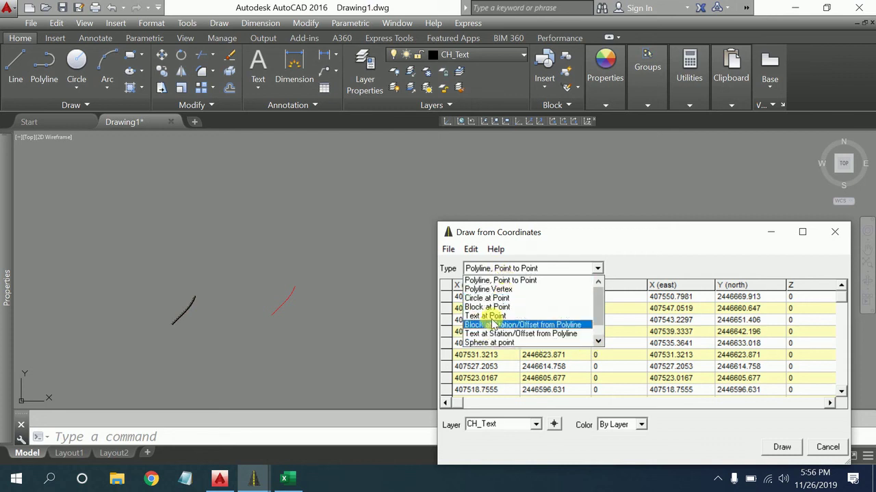
click(486, 271)
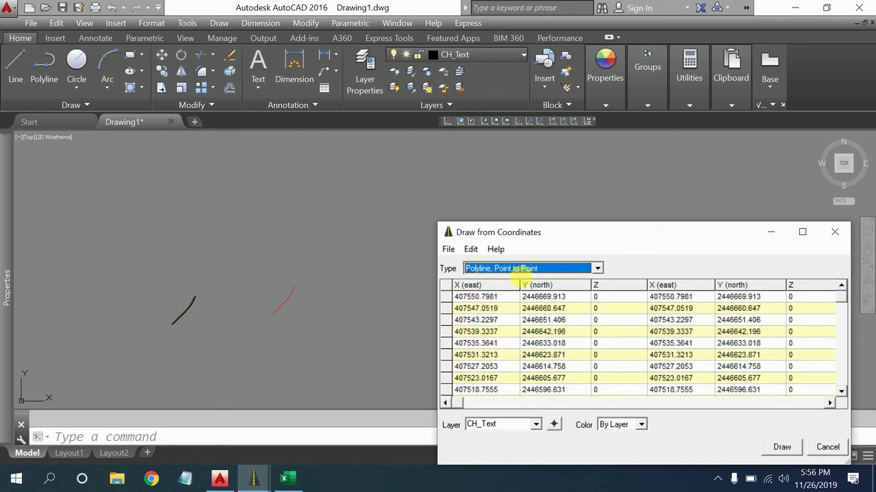
click(344, 296)
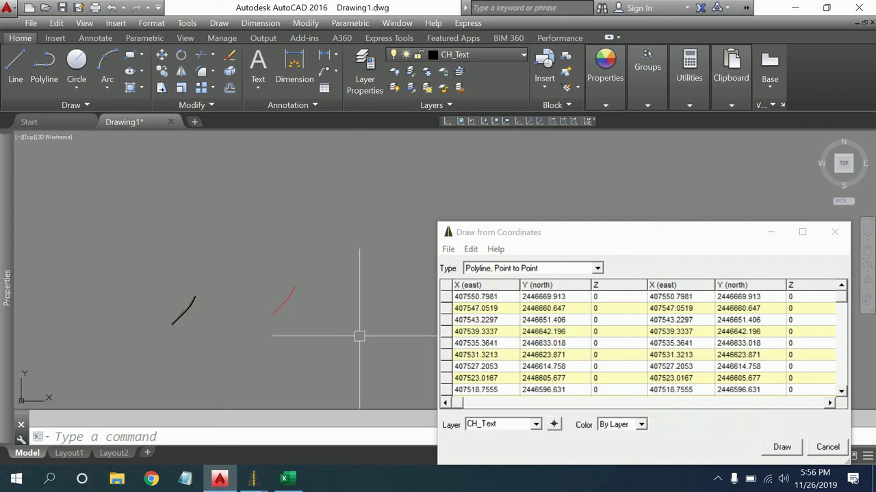
Close the Draw from Coordinates dialog and pan the red and black track curves into view.
click(832, 233)
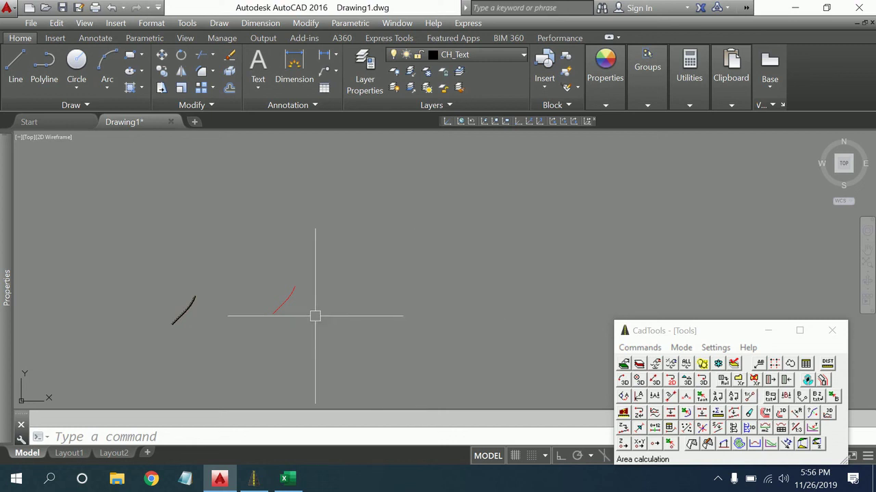
middle_drag(336, 297, 439, 312)
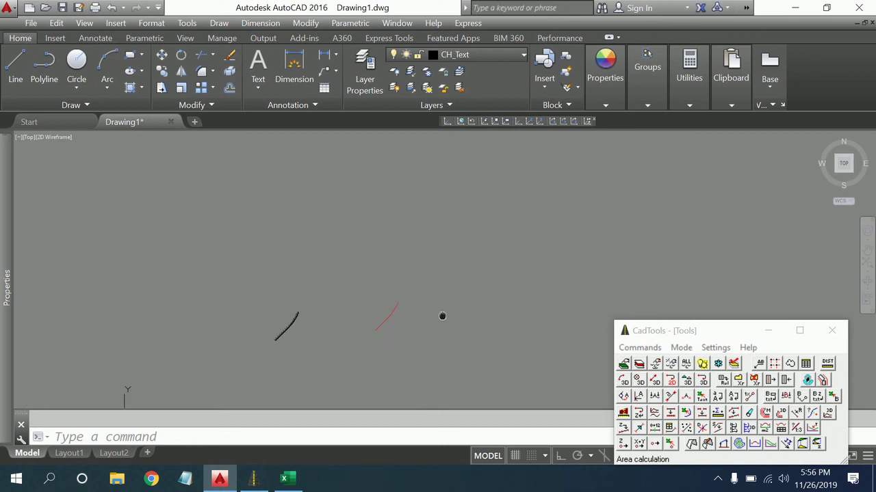